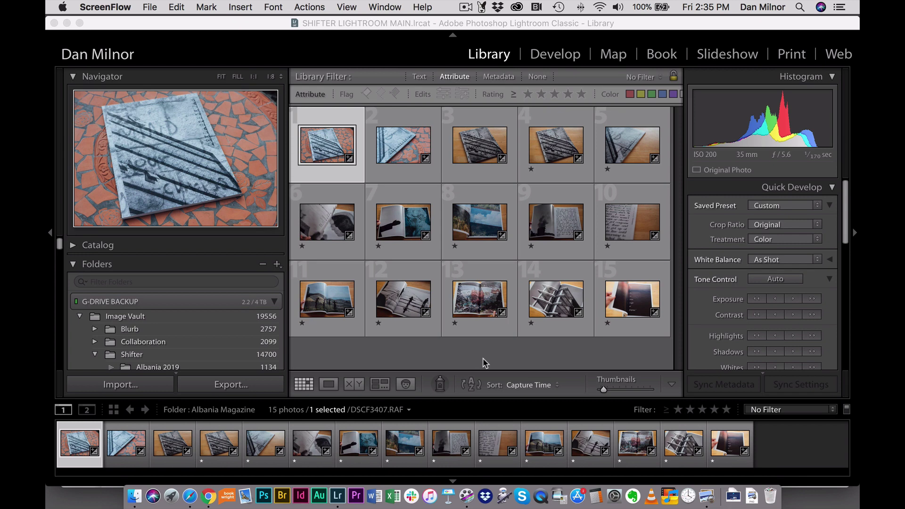
Step: Bring Lightroom Classic forward, showing the Albania Magazine folder's 15 photos in the Library grid
click(488, 356)
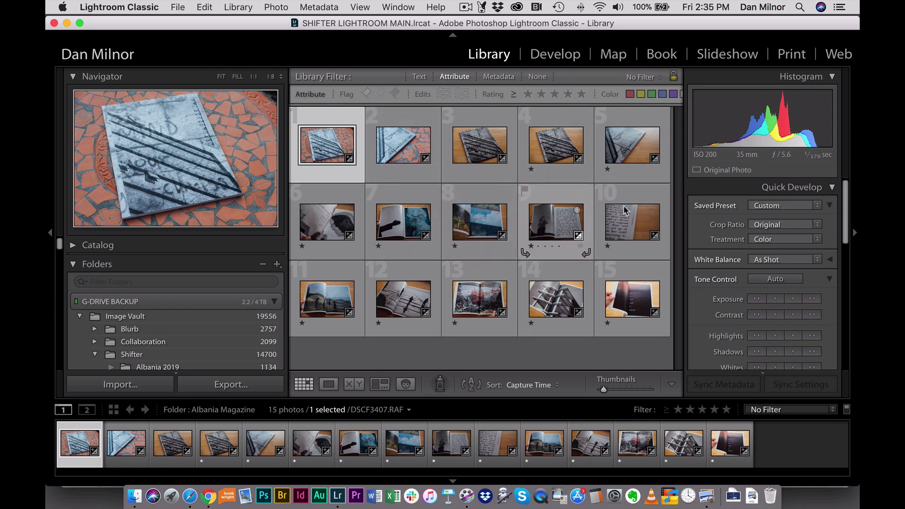
Step: Try one- and two-star ratings on photo DSCF3409, then clear its rating again
click(525, 175)
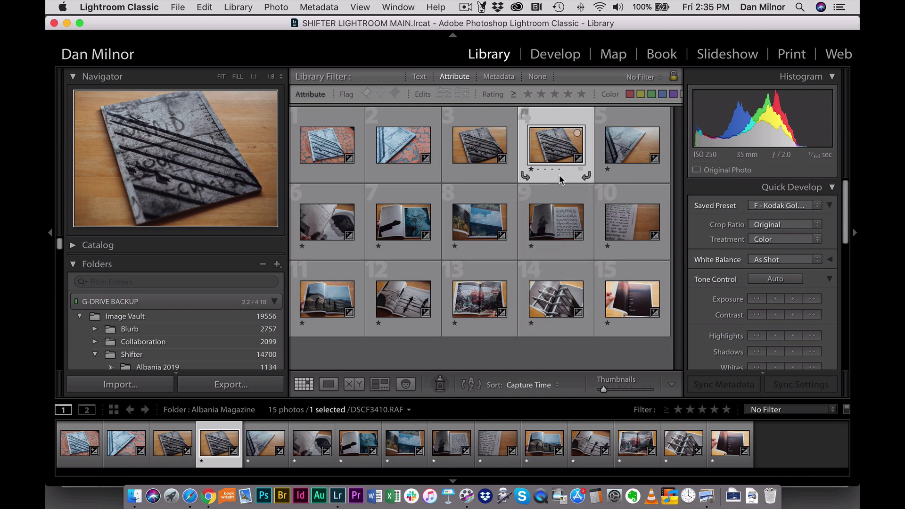
click(482, 177)
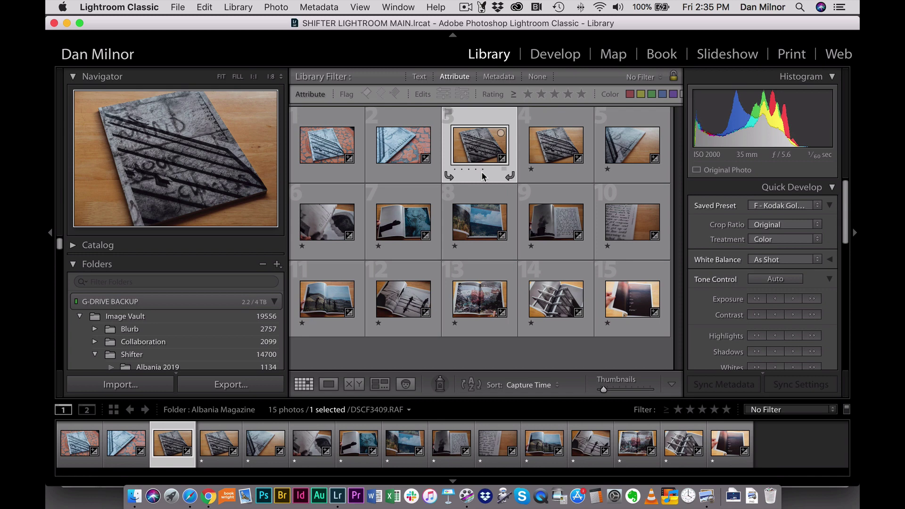
key(1)
key(2)
key(0)
Step: Filter the grid to photos rated one star or higher and select all 12
click(527, 93)
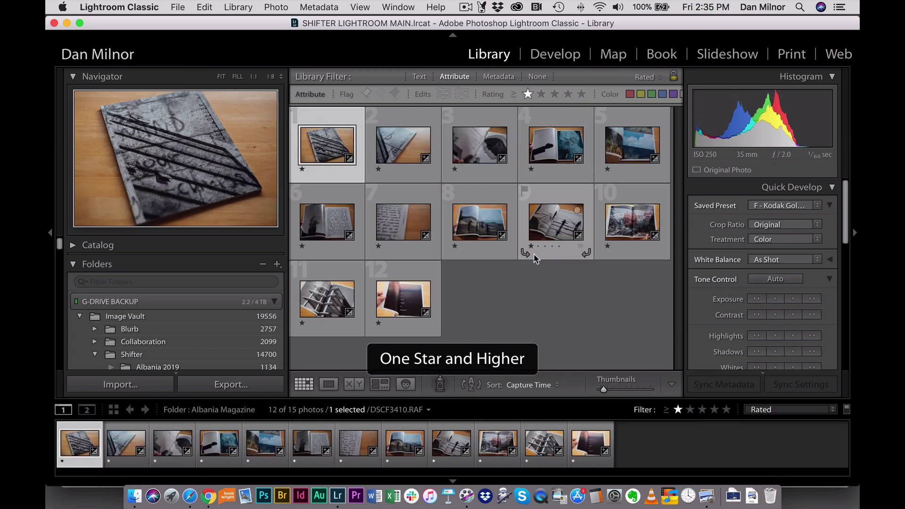
click(519, 298)
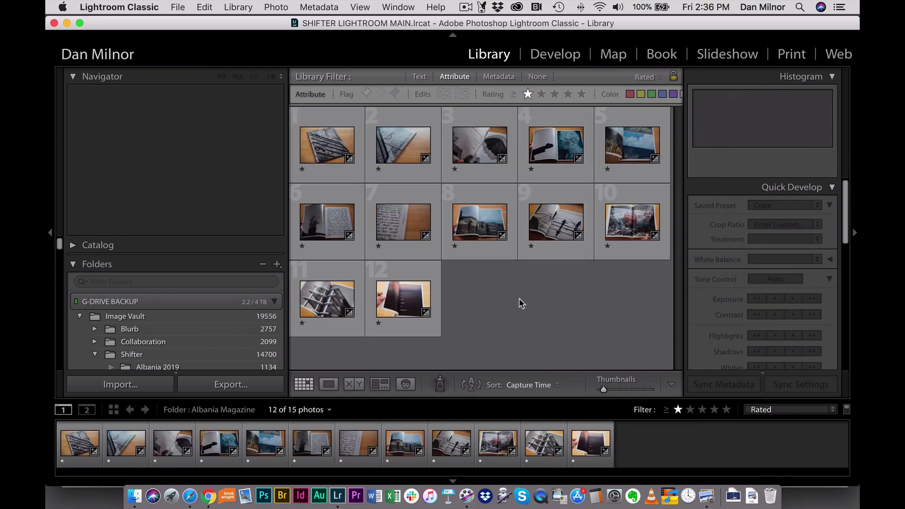
key(super+a)
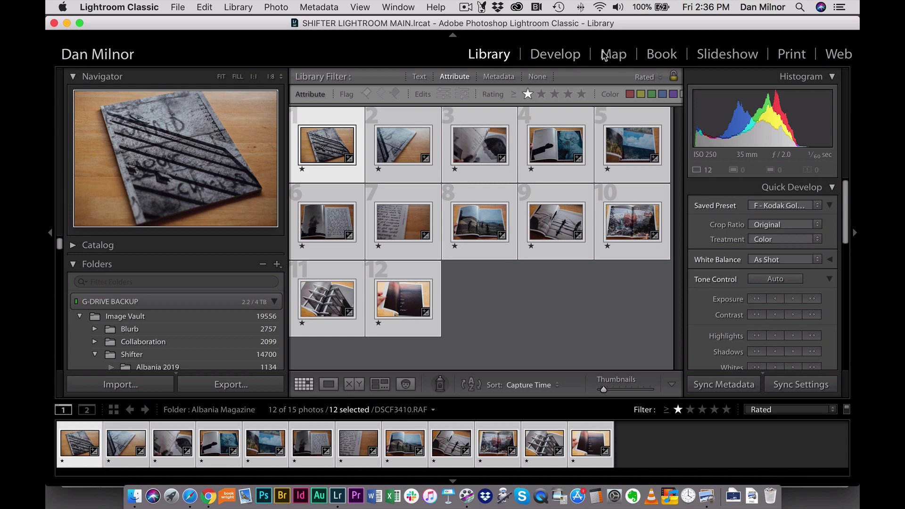
Step: Start a book in the Book module and clear its auto layout, leaving only the 2-page cover
click(661, 56)
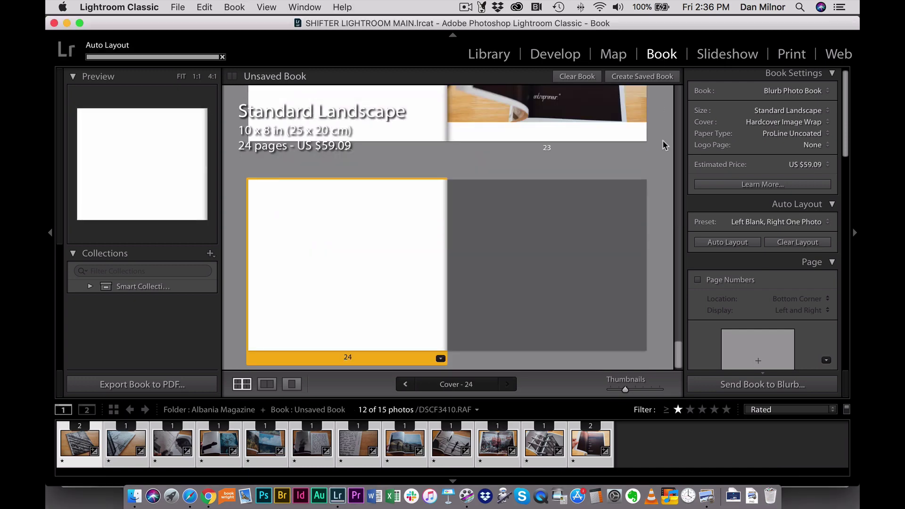
click(822, 243)
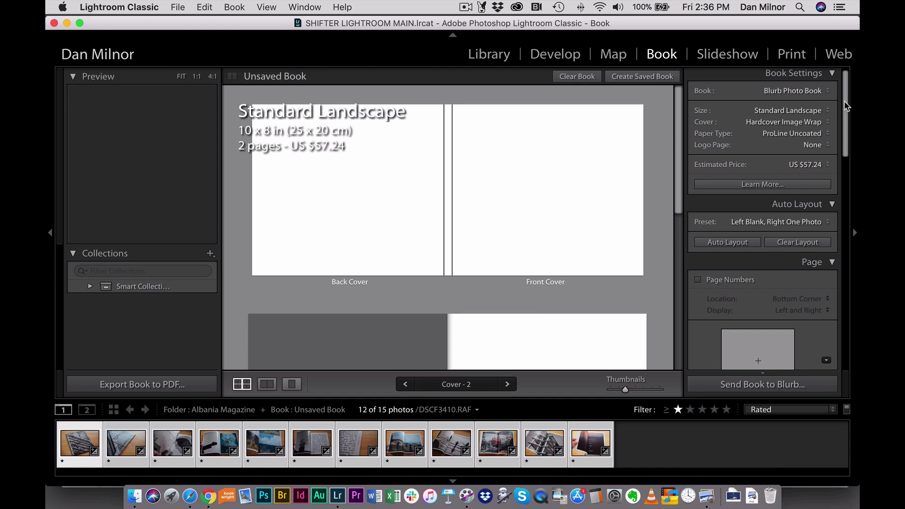
Step: Keep Blurb Photo Book, 10 x 8 Standard Landscape and Hardcover Image Wrap; set Paper Type to Standard
drag(848, 106, 850, 78)
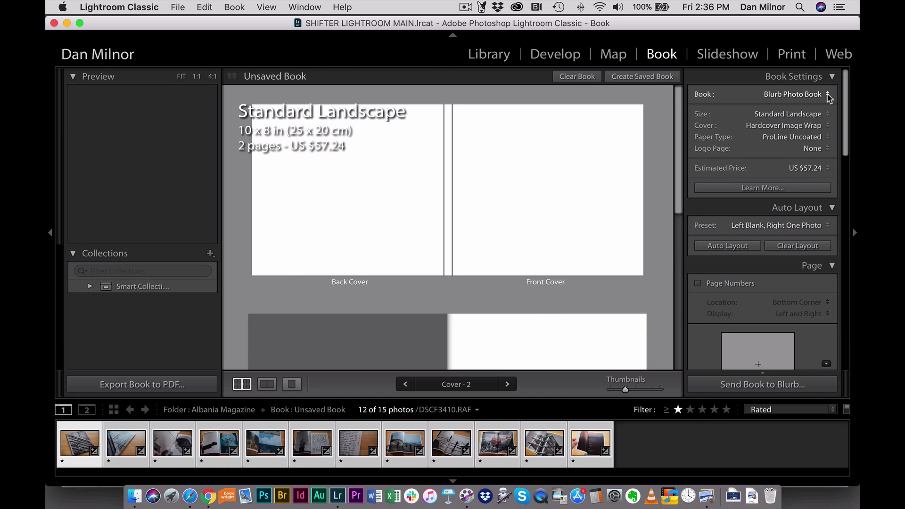
click(828, 96)
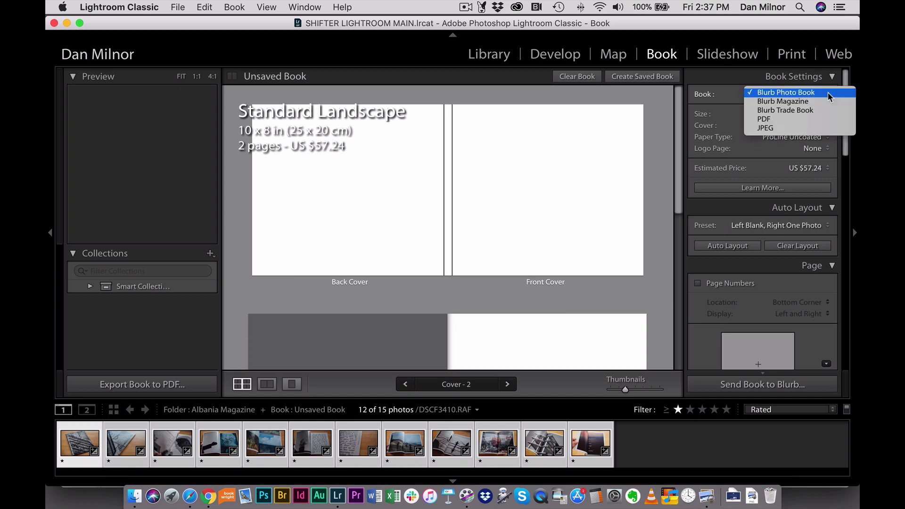
click(804, 91)
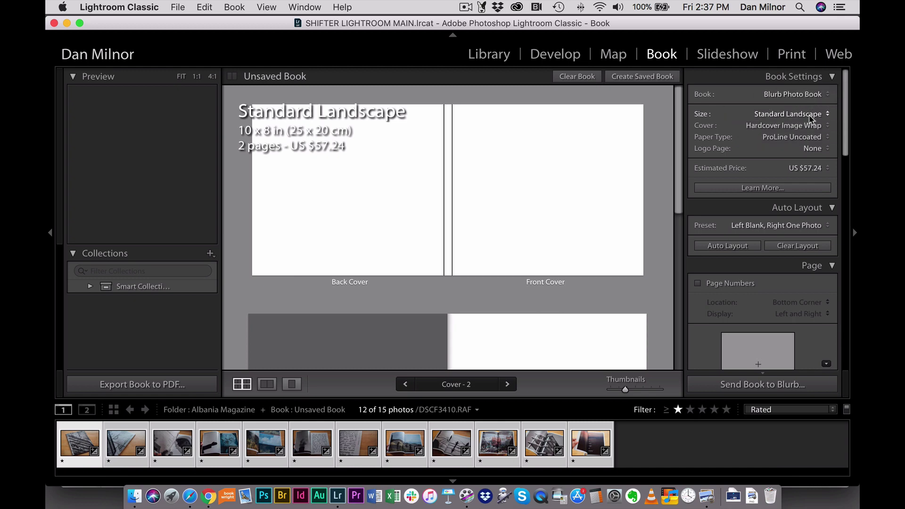
click(826, 114)
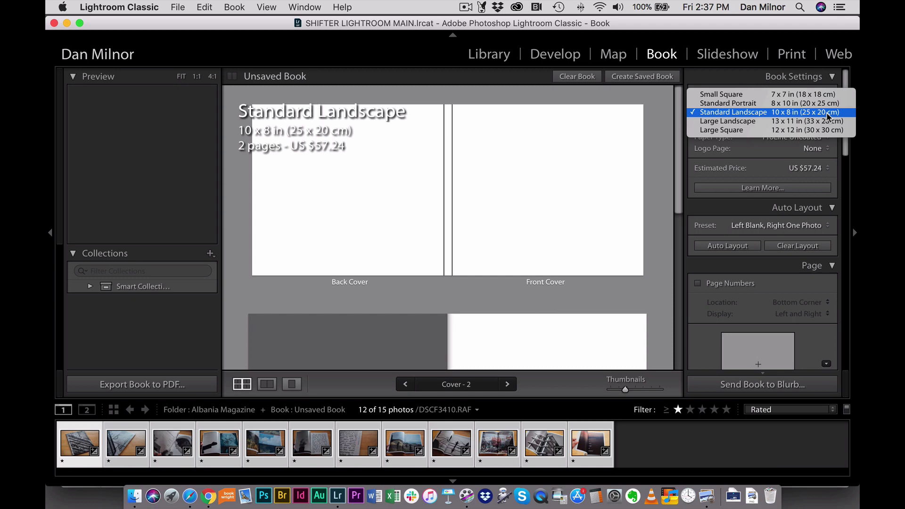
click(816, 113)
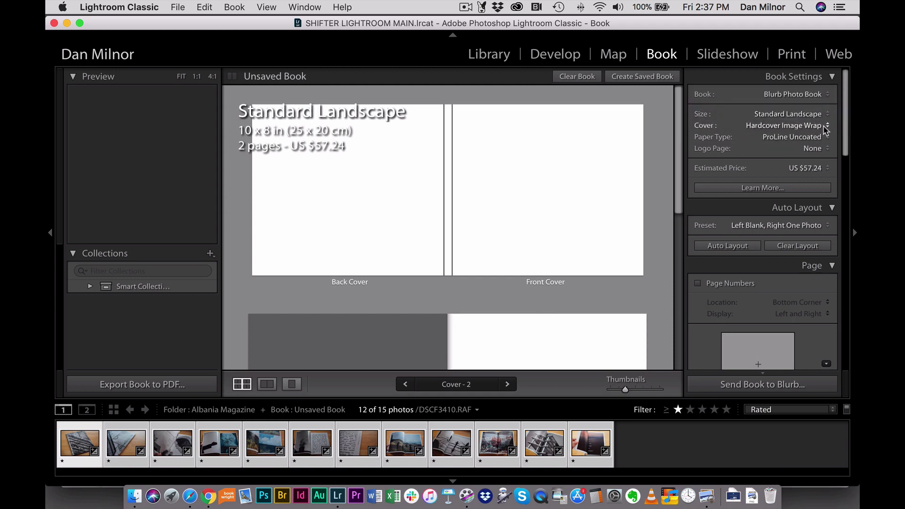
click(828, 128)
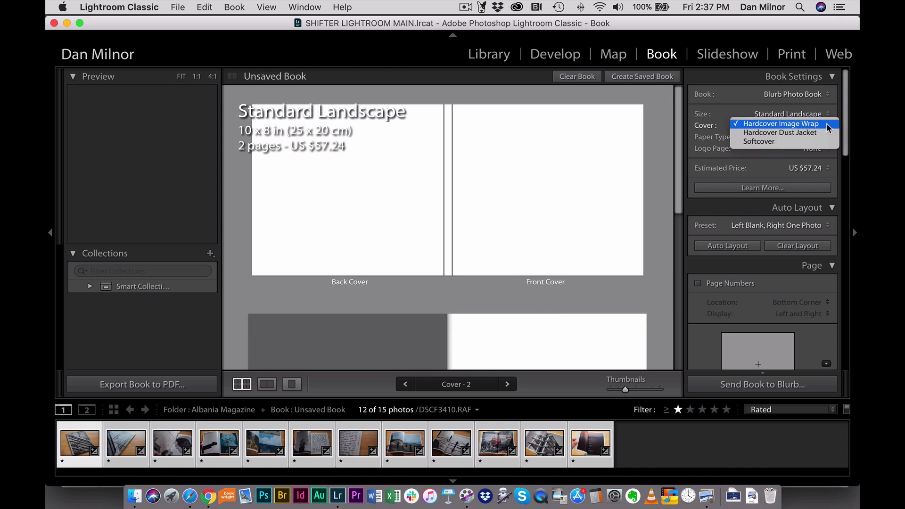
click(791, 126)
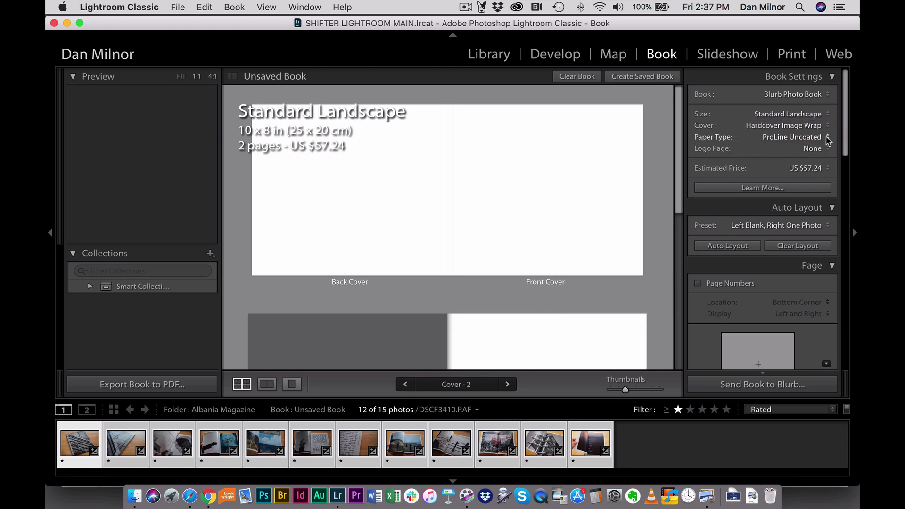
click(827, 138)
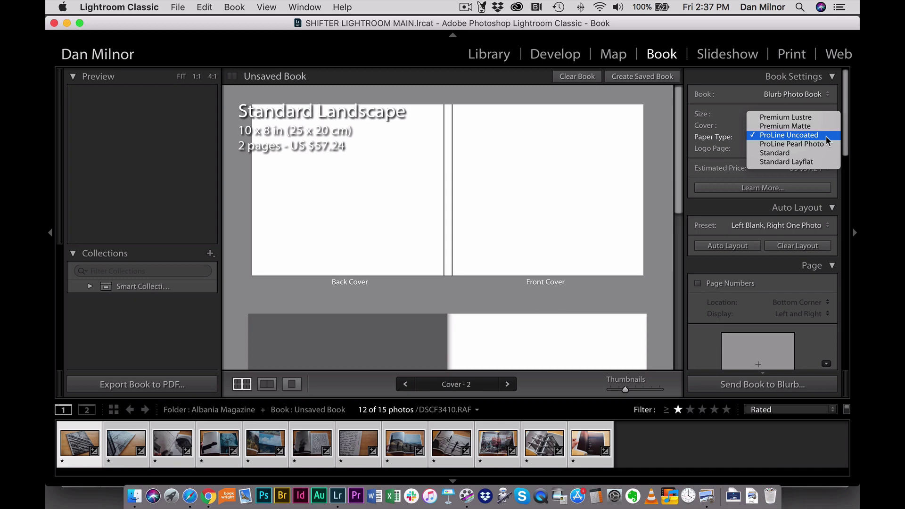
click(787, 153)
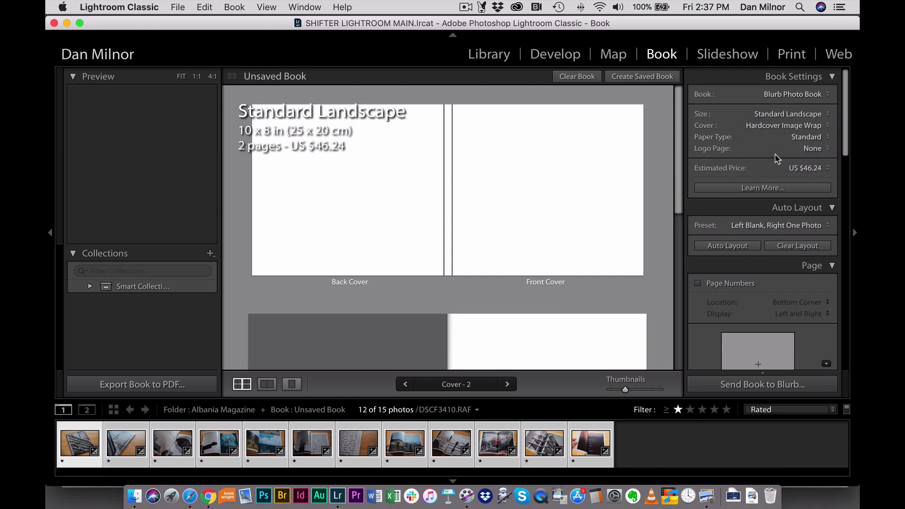
Step: Try a Logo Page, set it back to None, and change the cover to Softcover
click(827, 150)
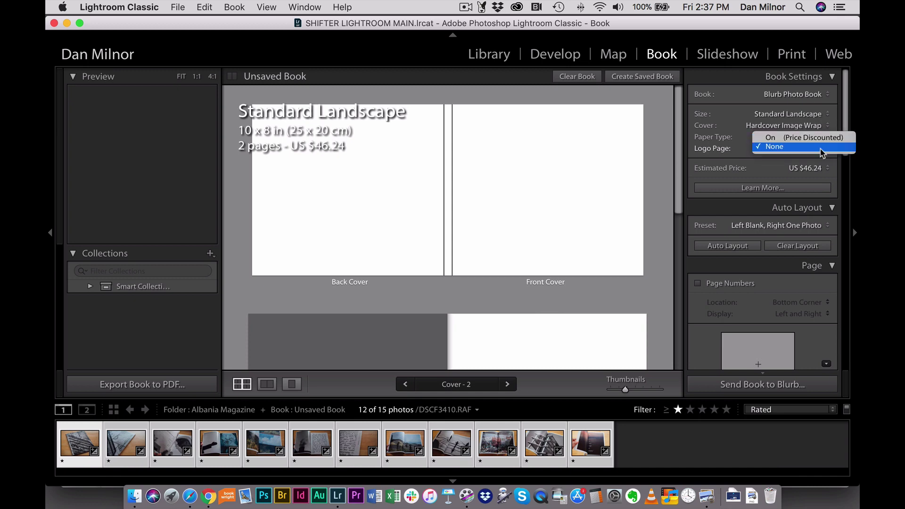
click(820, 138)
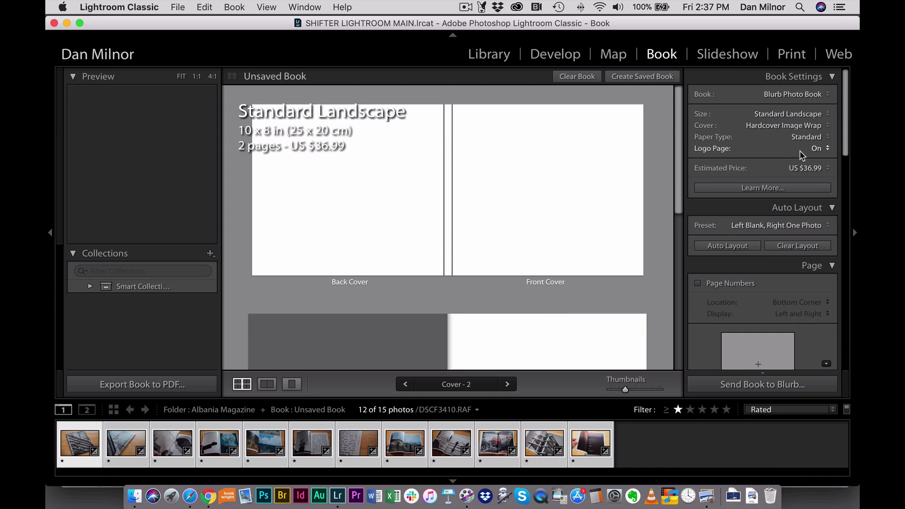
click(825, 150)
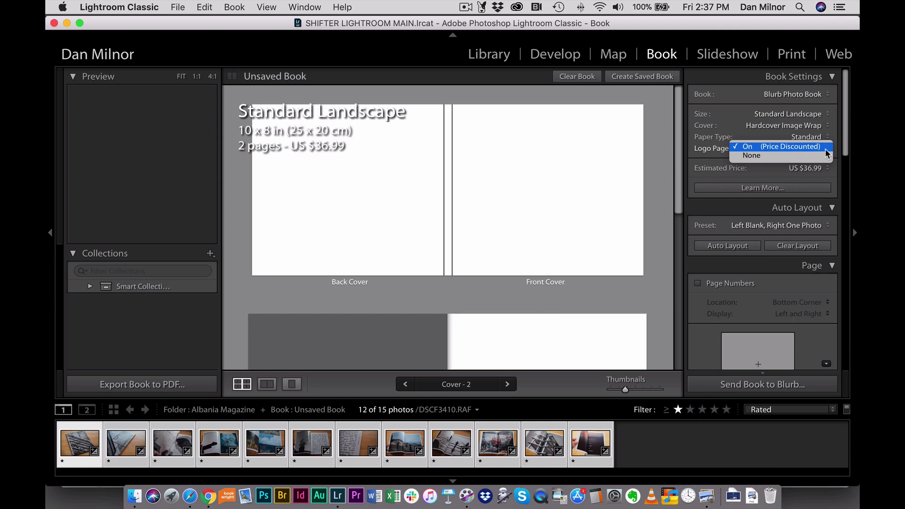
click(781, 156)
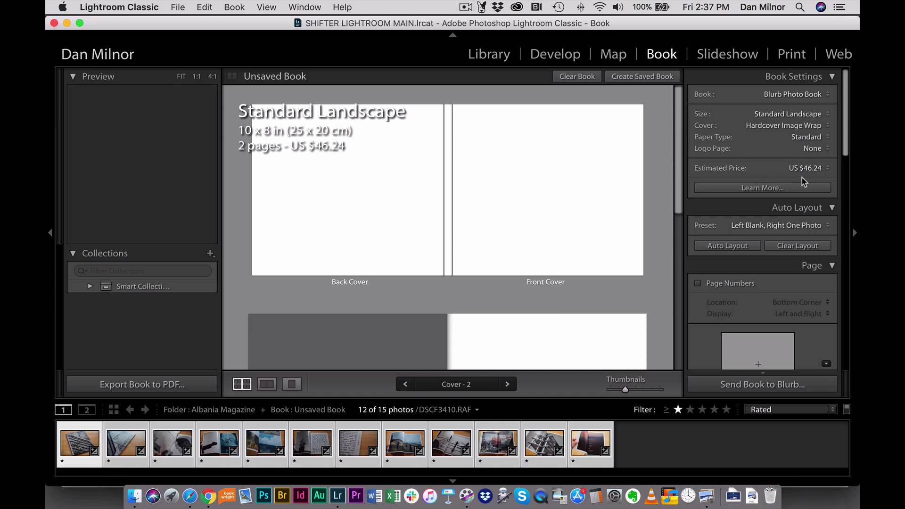
click(828, 127)
click(810, 140)
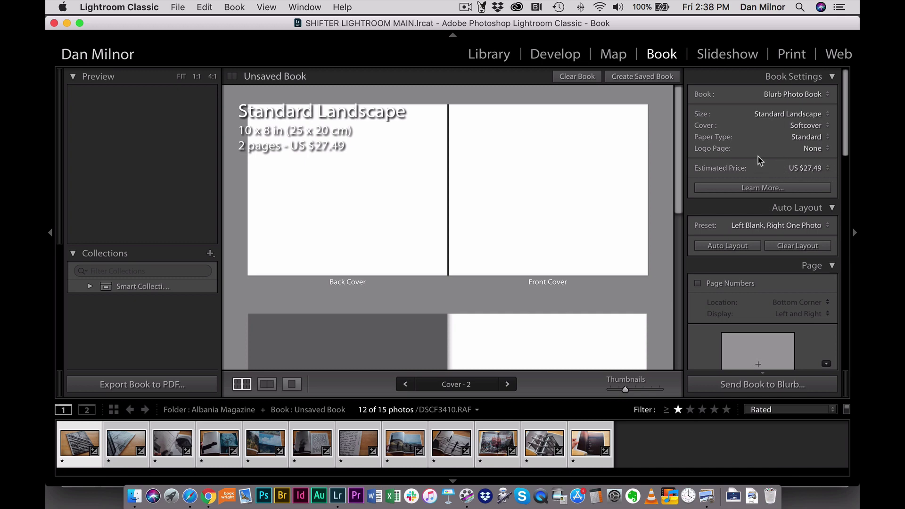
Step: Open the Auto Layout panel's Preset list to reach the preset editing option
scroll(764, 188, down, 4)
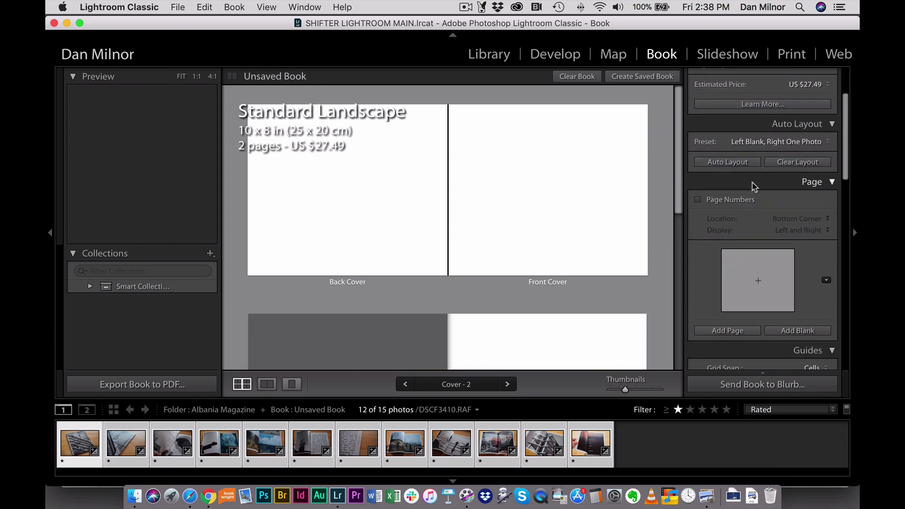
scroll(791, 222, down, 2)
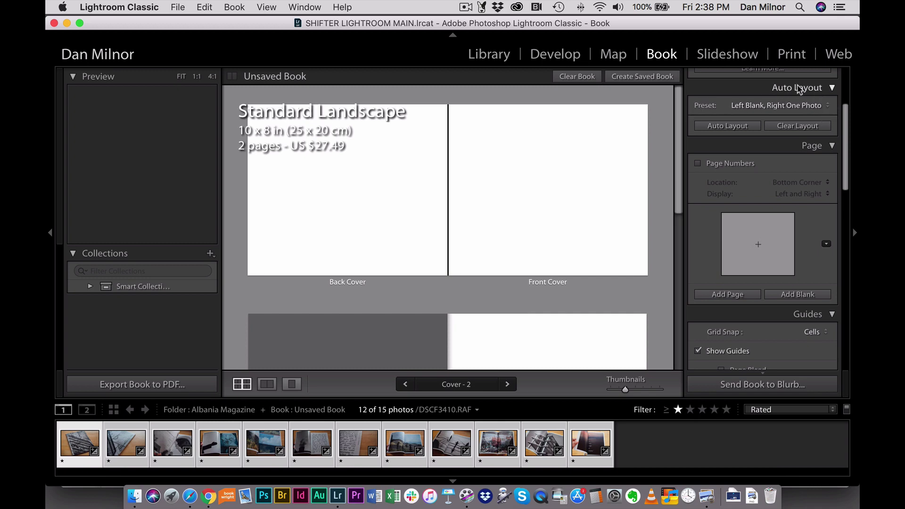
click(828, 107)
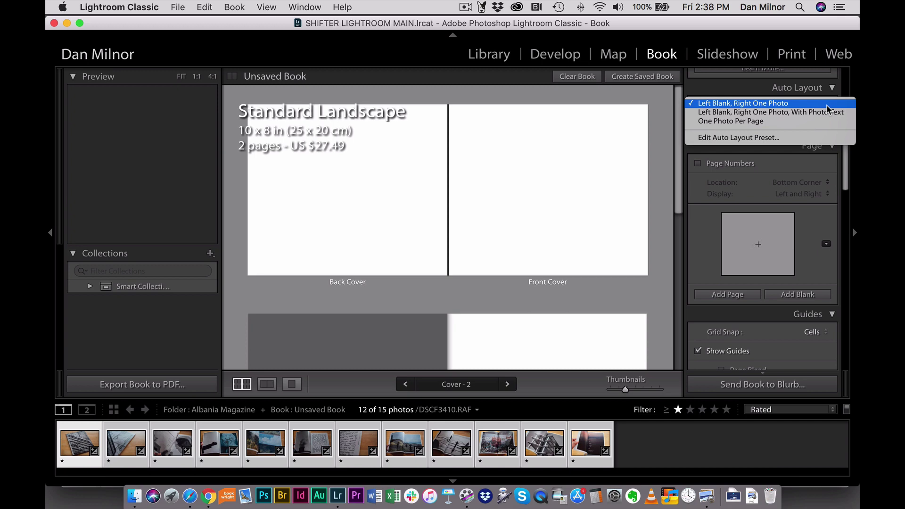
Step: Close the Left Blank, Right One Photo editor unchanged: no photo text, Zoom Photos To Fit, 1 Photo
click(814, 138)
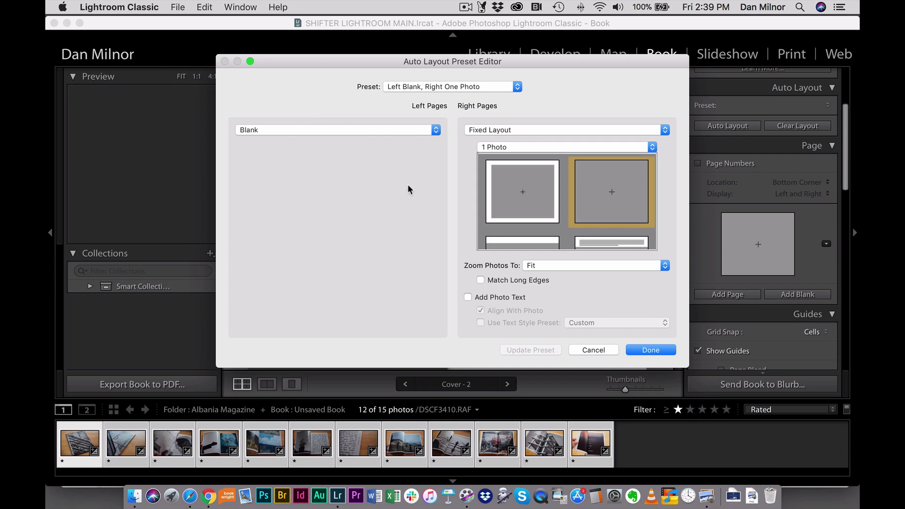
click(468, 296)
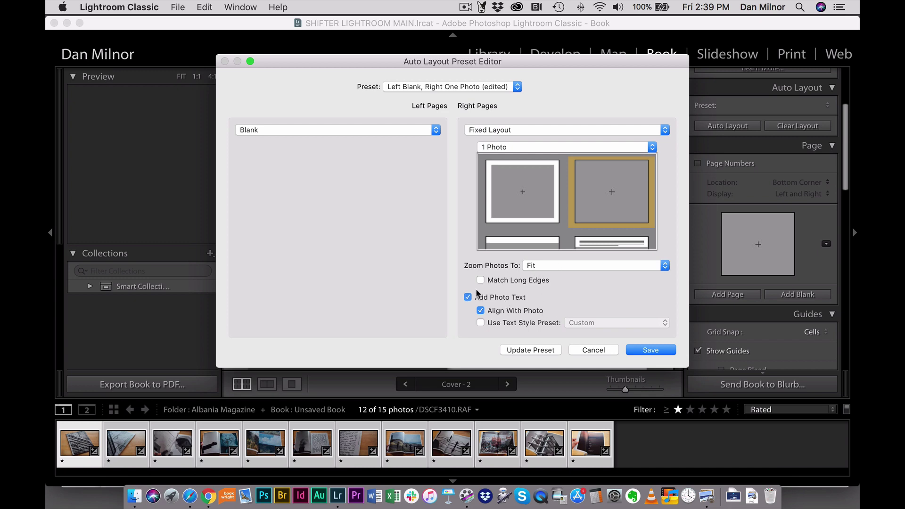
click(467, 297)
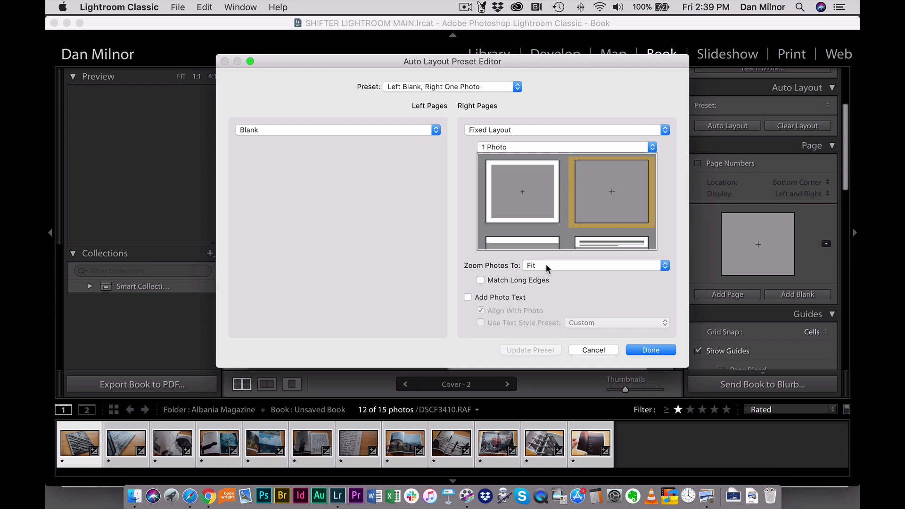
click(546, 263)
click(546, 264)
click(532, 147)
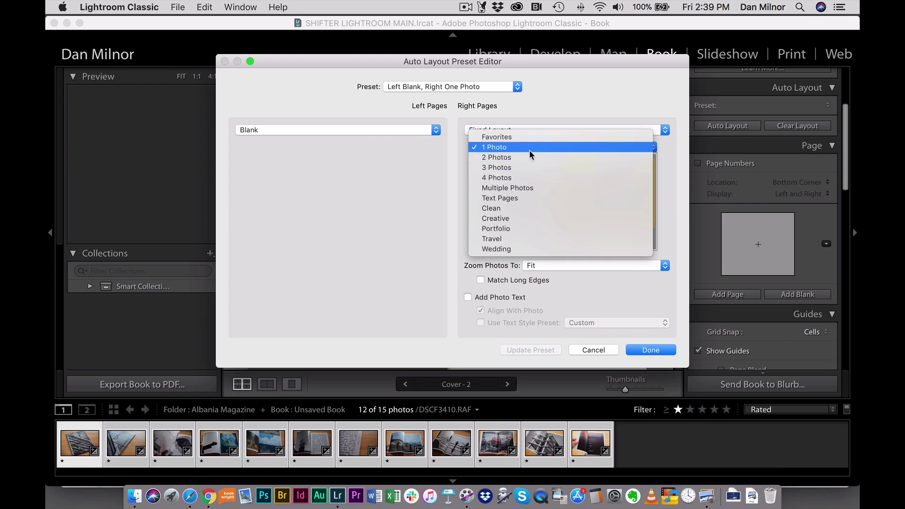
click(530, 149)
click(651, 349)
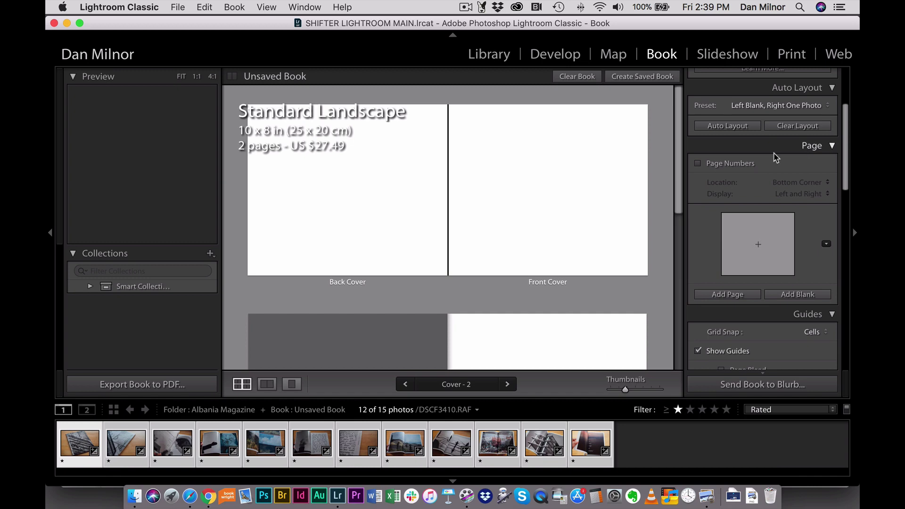
Step: Auto-lay out the photos into a 24-page book at US $28.74 and return to the cover
click(728, 126)
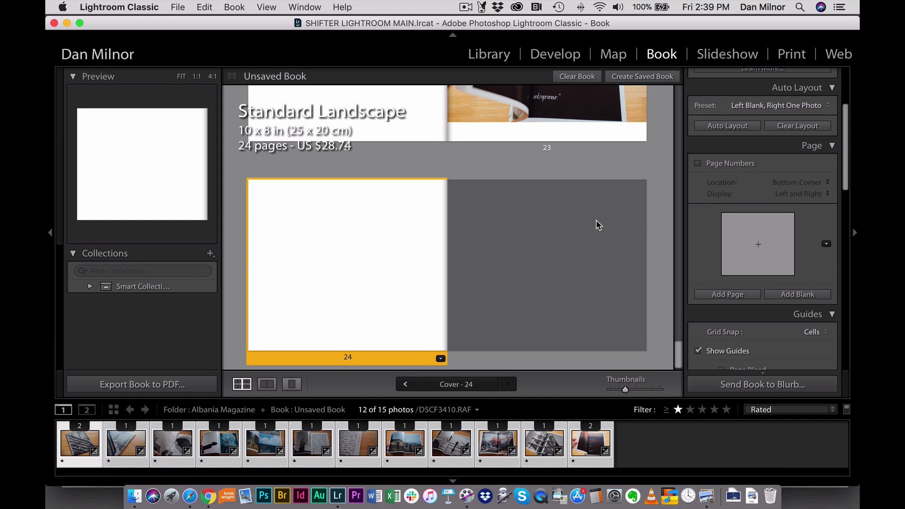
scroll(597, 225, up, 10)
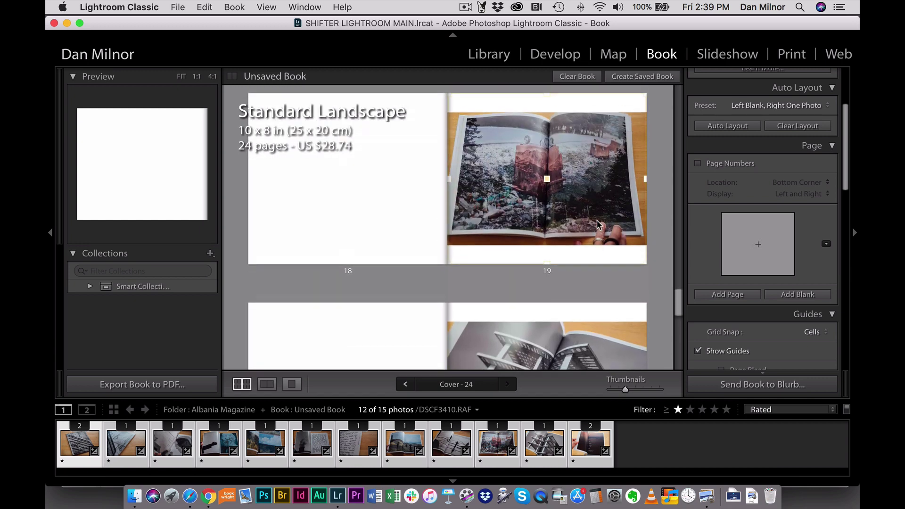
scroll(597, 225, up, 8)
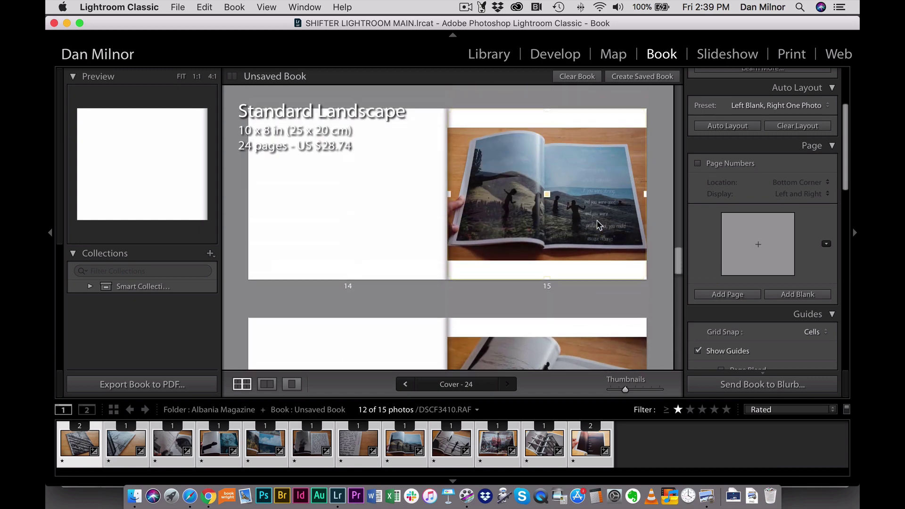
scroll(597, 225, up, 10)
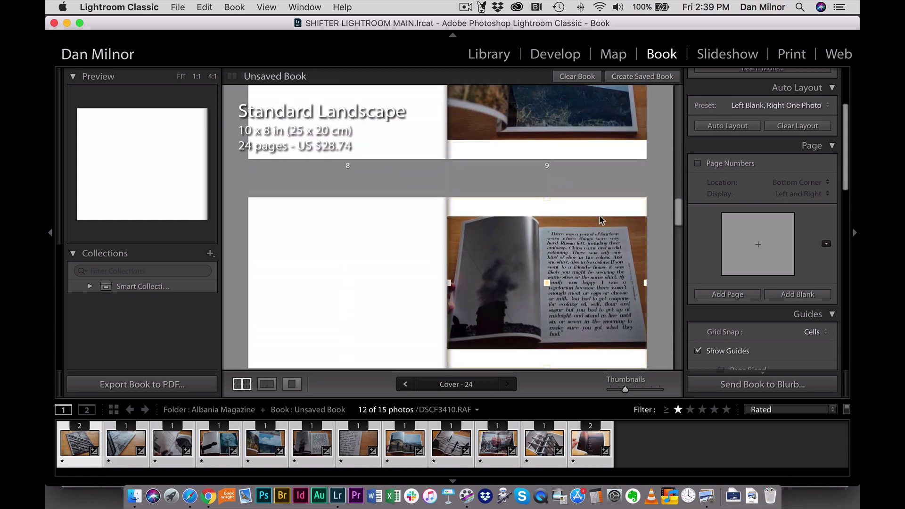
scroll(600, 212, up, 8)
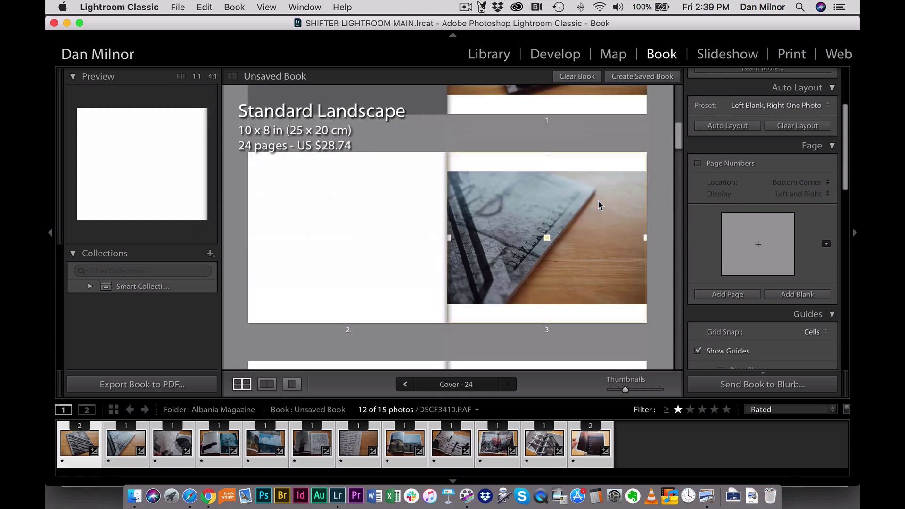
scroll(597, 201, up, 4)
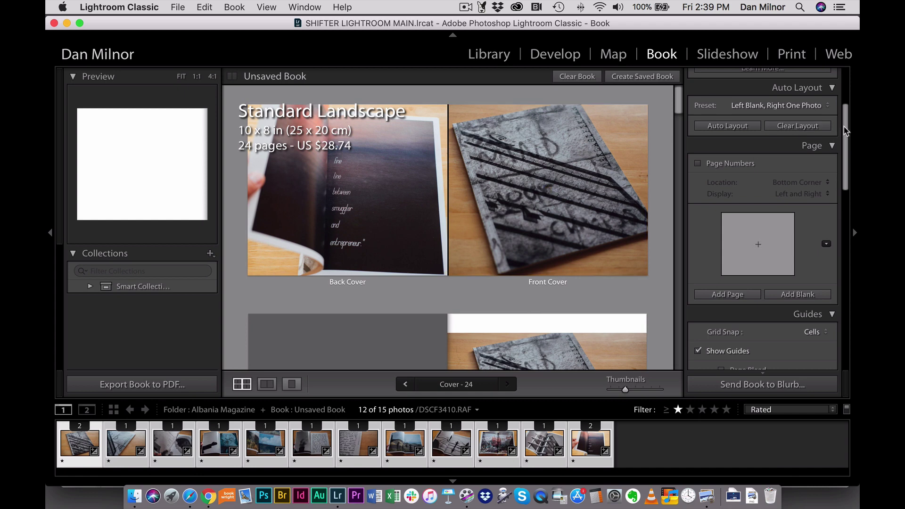
Step: Turn on Page Numbers and show the Text Safe Area and Page Bleed guides
drag(847, 131, 847, 155)
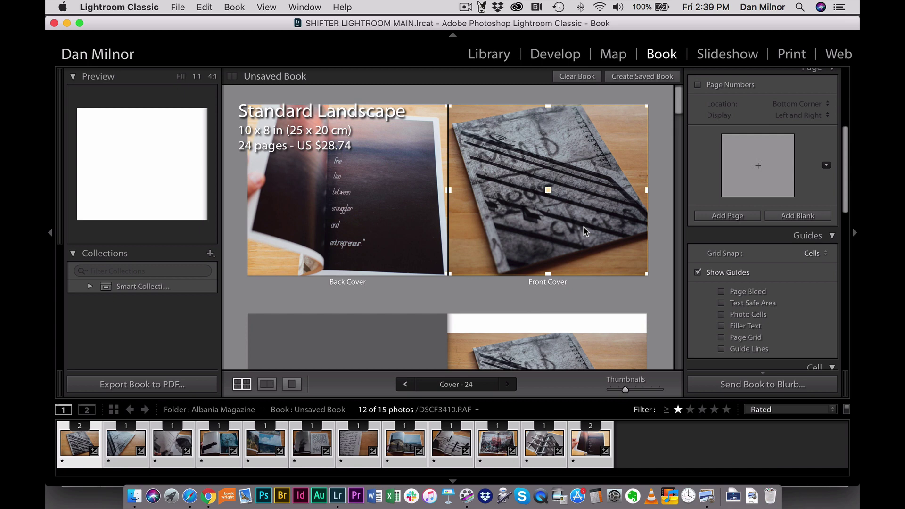
click(698, 85)
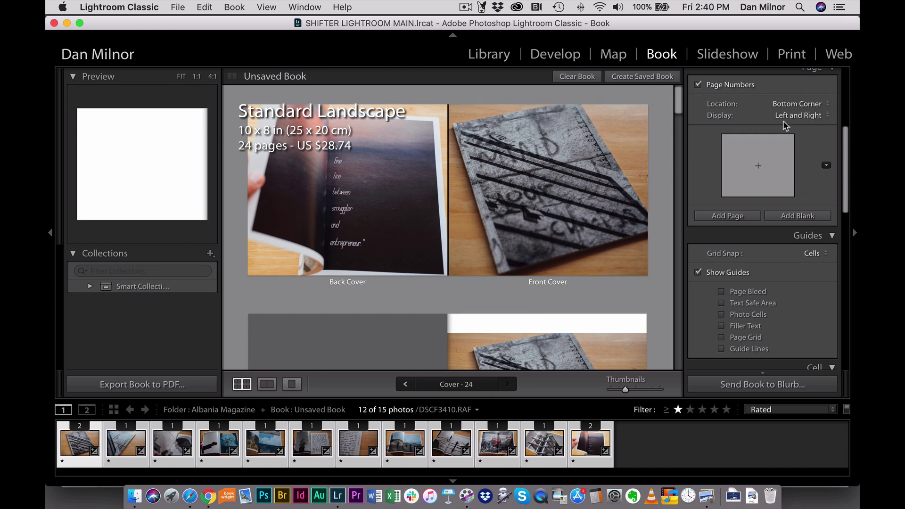
scroll(762, 213, down, 5)
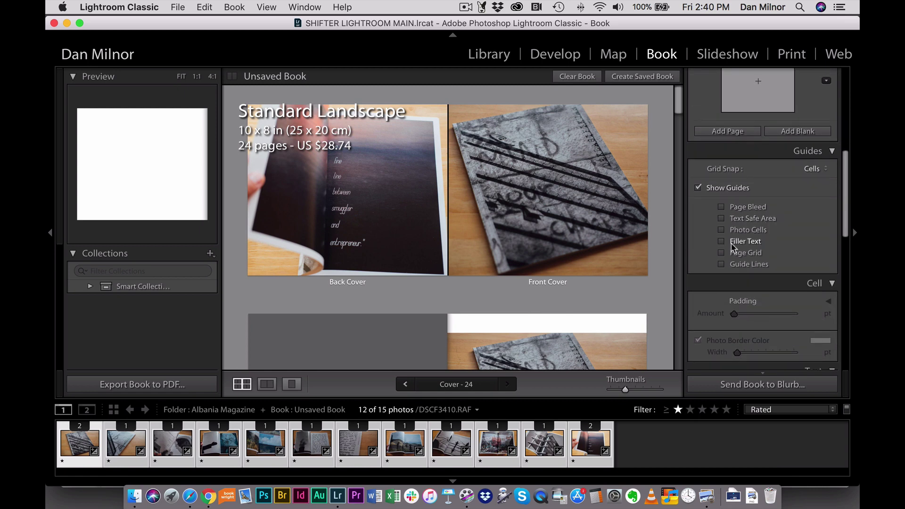
click(721, 219)
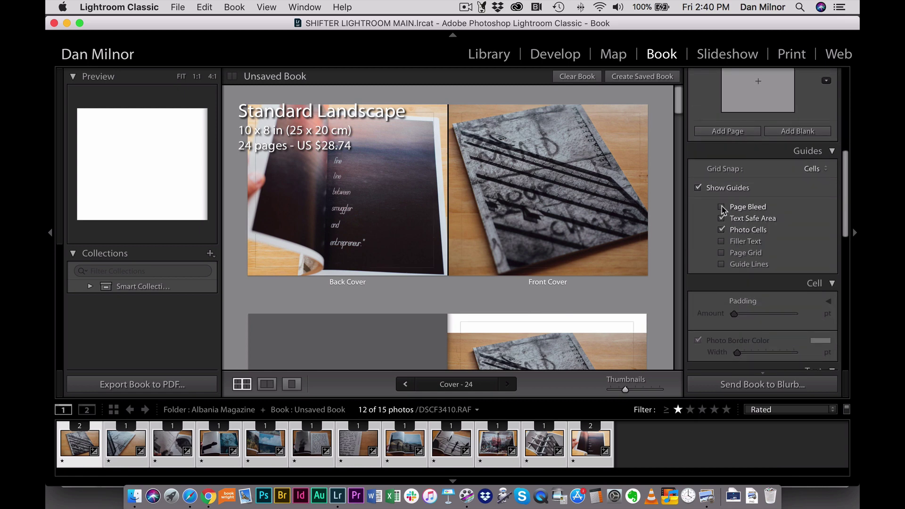
click(722, 207)
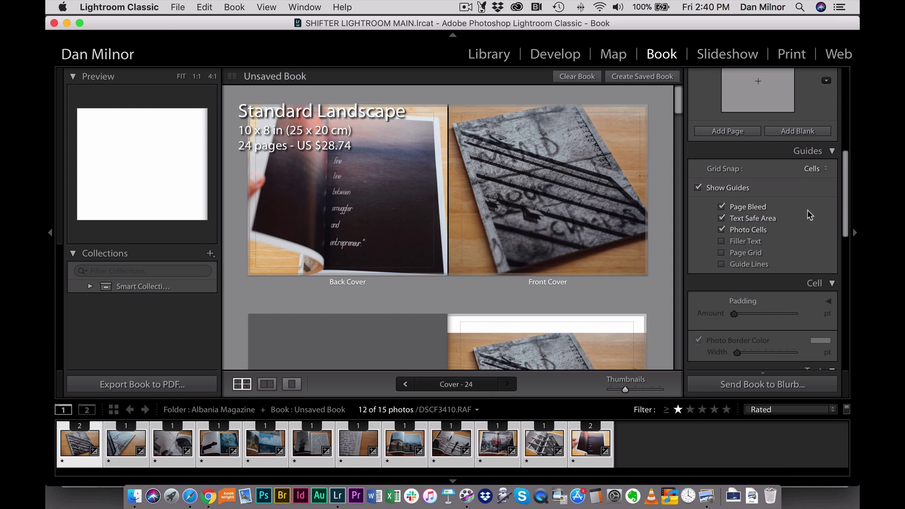
Step: Scroll through the 24-page book's spreads to check the guides
scroll(785, 268, down, 3)
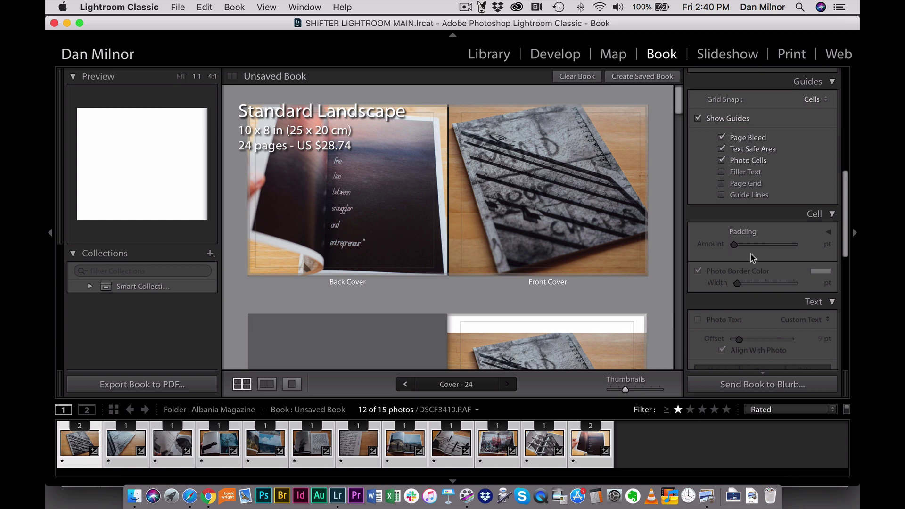
click(504, 222)
scroll(766, 335, down, 2)
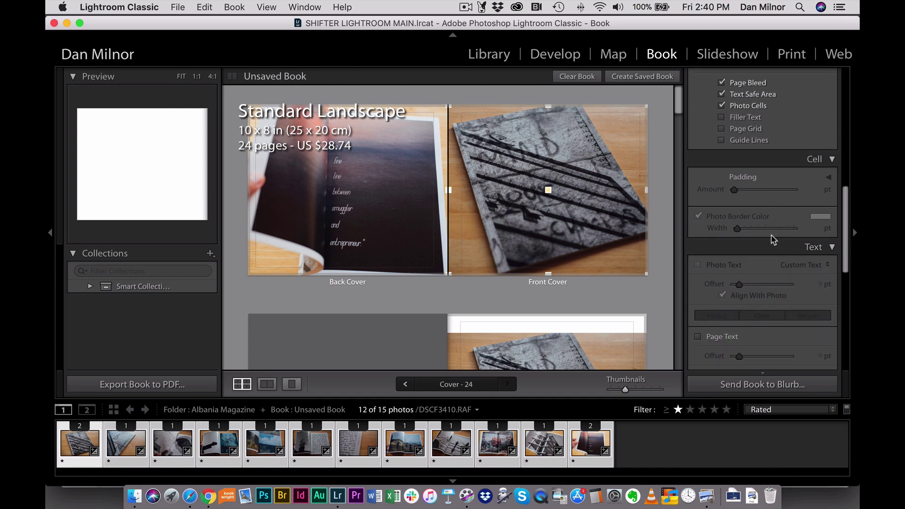
scroll(767, 305, down, 1)
scroll(766, 302, down, 10)
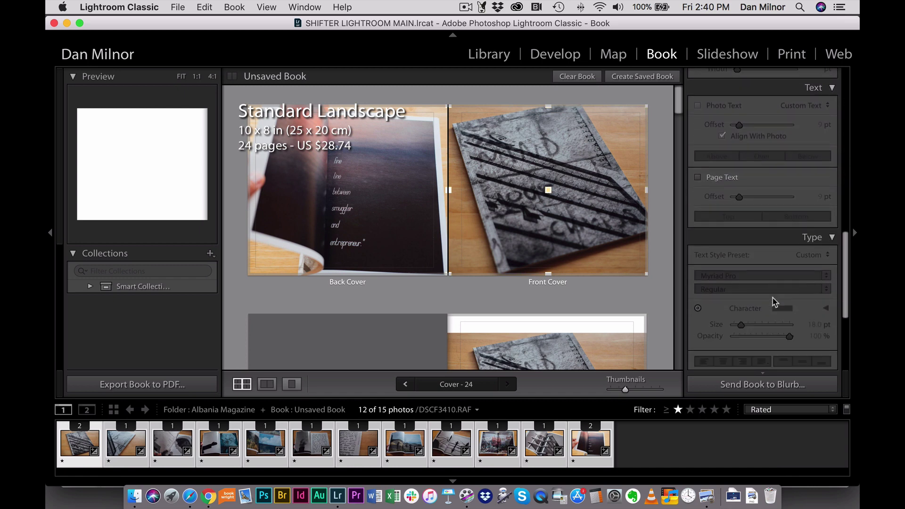
scroll(759, 264, up, 15)
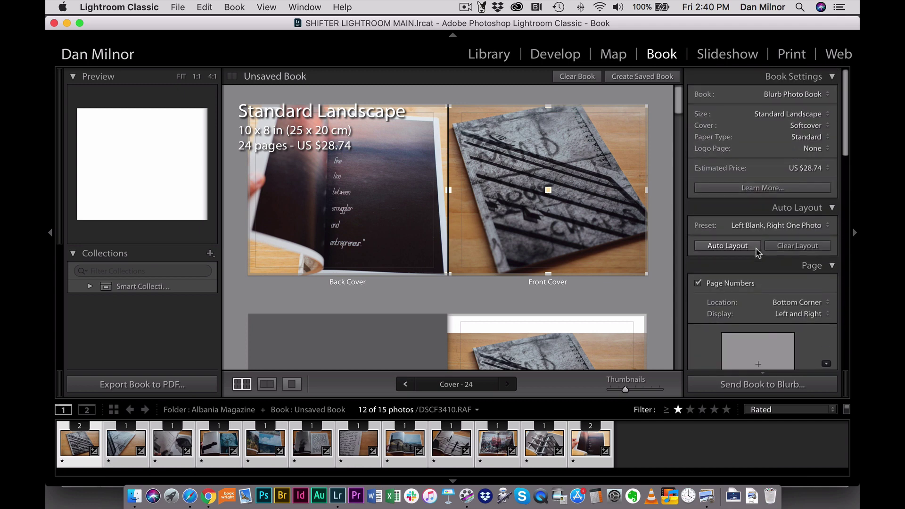
Step: Send the 24-page softcover book to Blurb for upload
scroll(723, 192, up, 1)
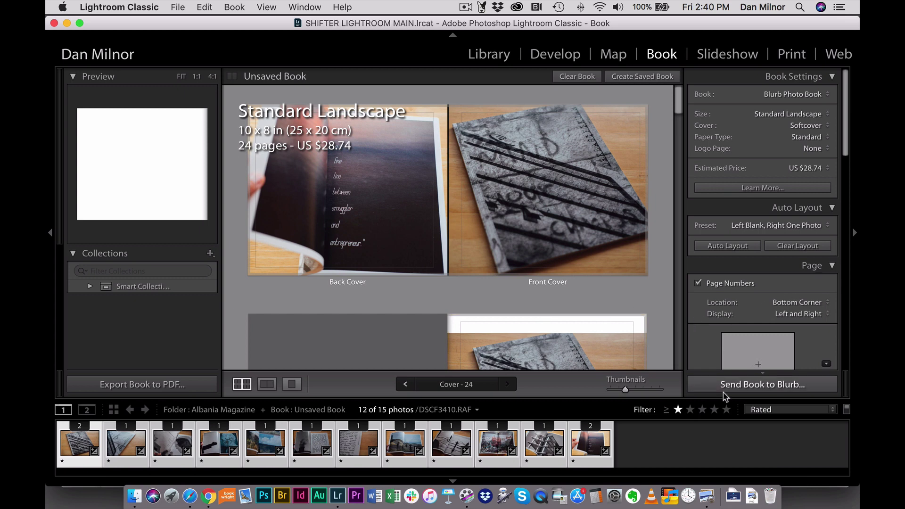
click(769, 388)
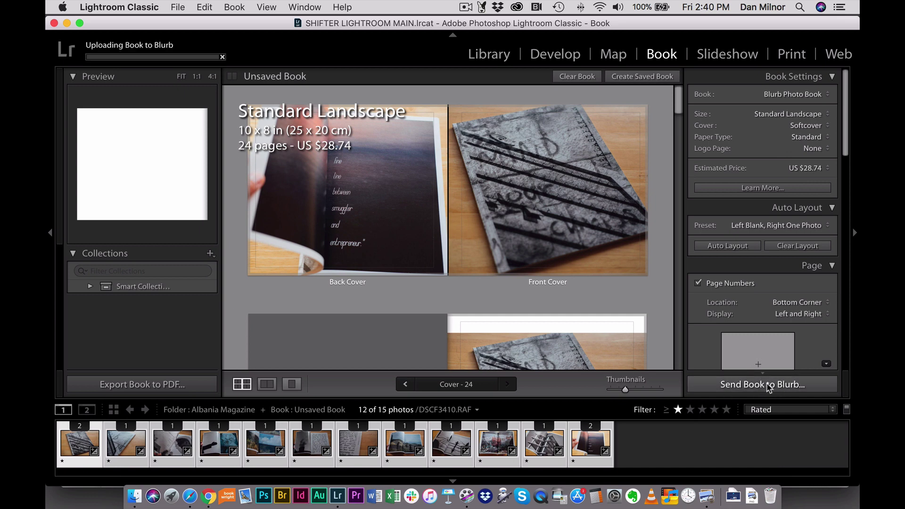